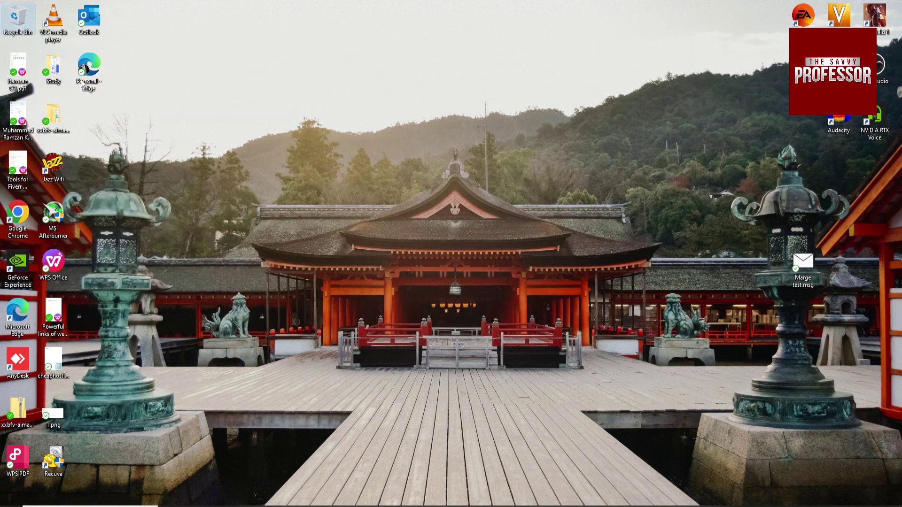
Step: Launch Outlook from the desktop icon and switch to the empty Notes section
{"action": "left_click", "coordinate": [89, 22]}
{"action": "double_click", "coordinate": [90, 22]}
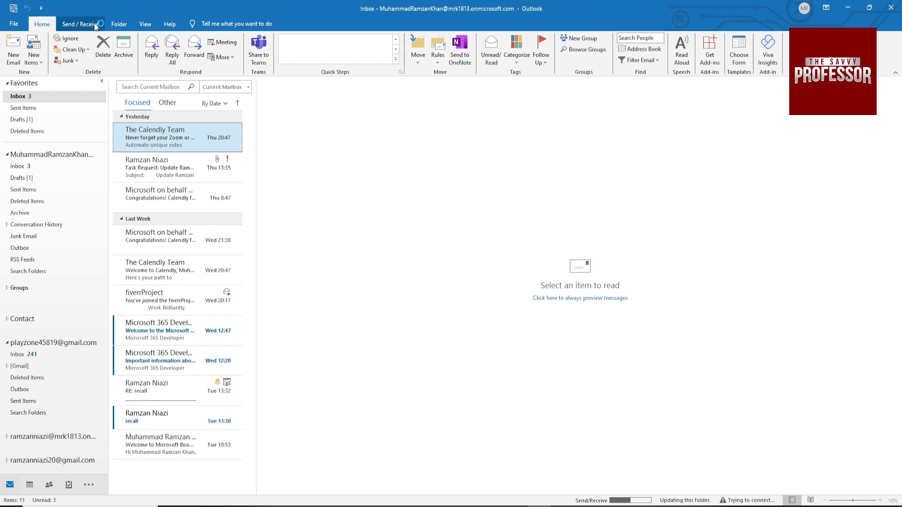
{"action": "left_click", "coordinate": [90, 486]}
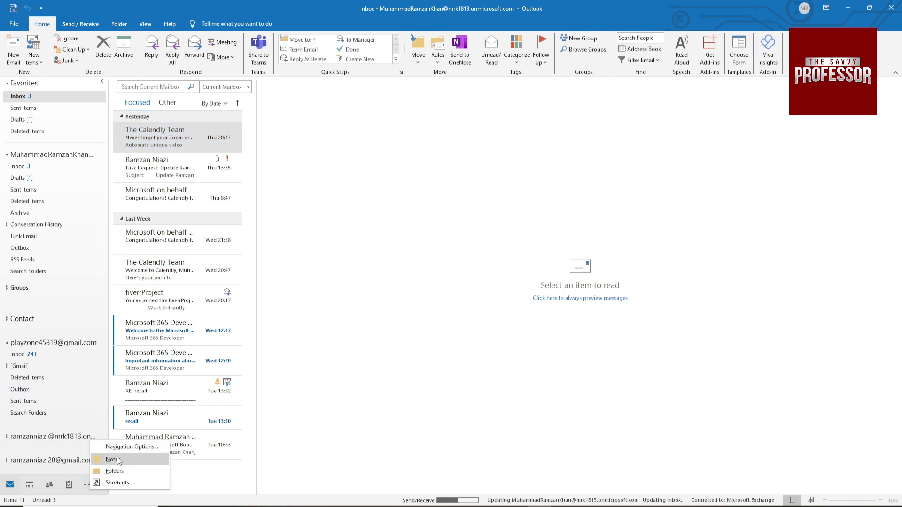
{"action": "left_click", "coordinate": [113, 460]}
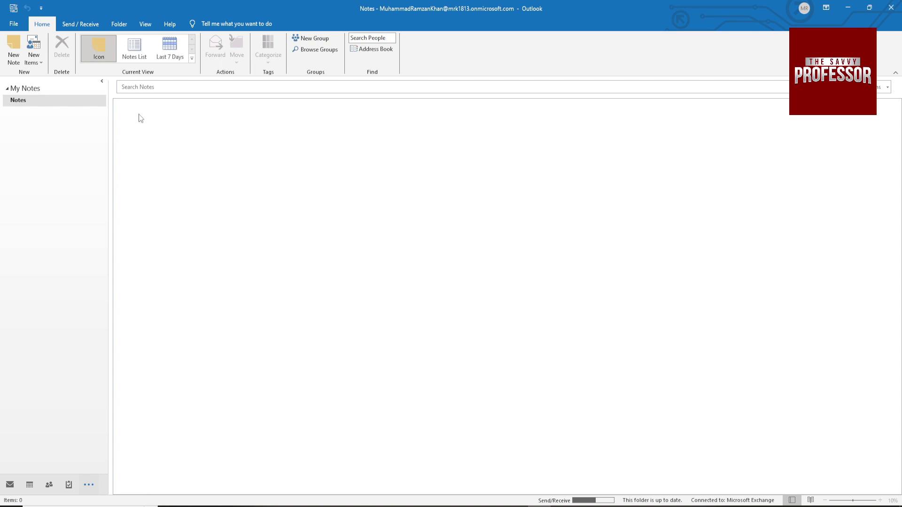
Step: Create a new note reading 'HI' and start its second line
{"action": "left_click", "coordinate": [13, 50]}
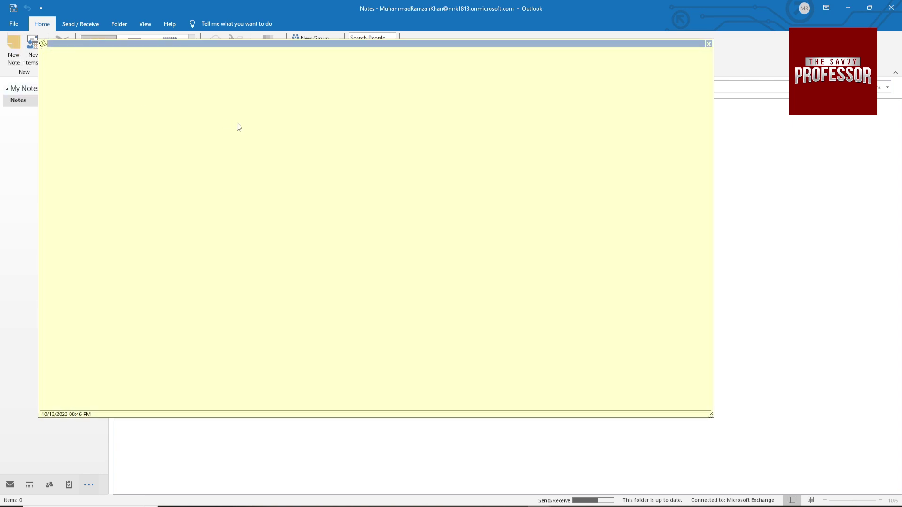
{"action": "type", "text": "H"}
{"action": "type", "text": "I"}
{"action": "key", "text": "Return"}
{"action": "type", "text": "How"}
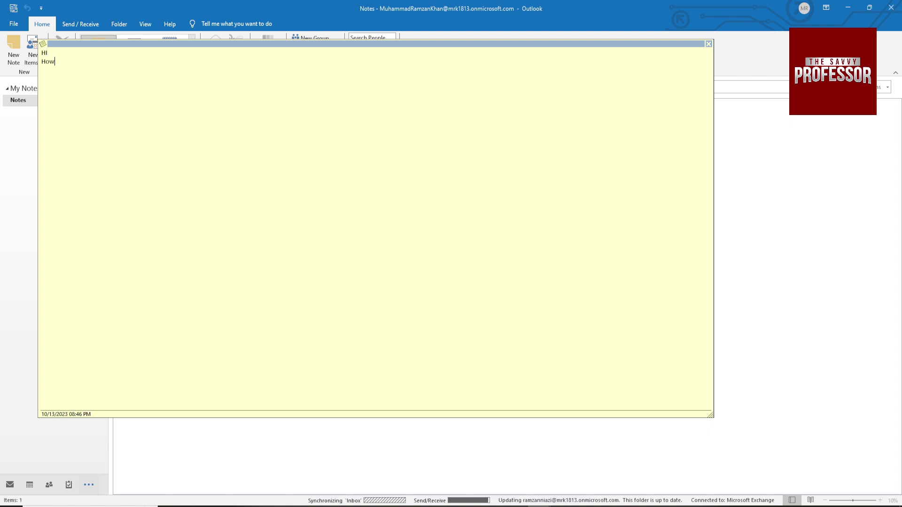
{"action": "type", "text": " are you"}
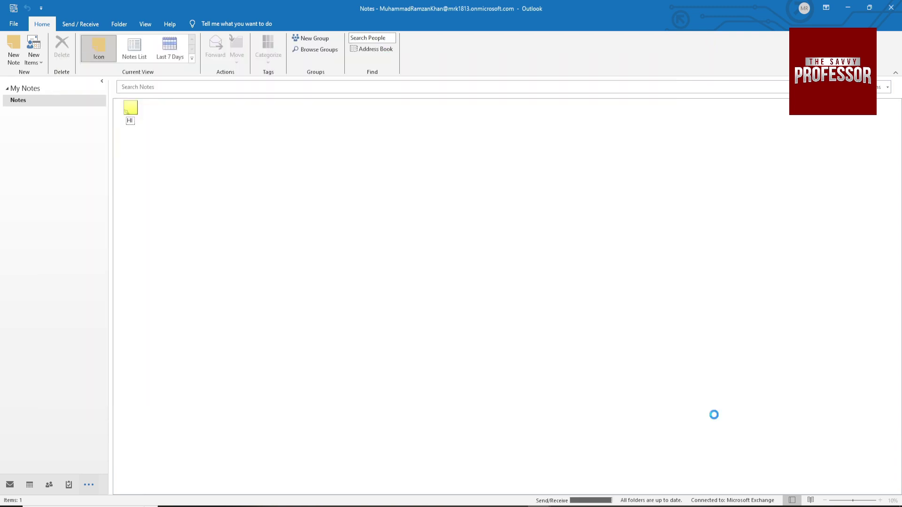
Step: Resize the blank note much smaller and save it, check the HI note, then open a blank note
{"action": "left_click_drag", "start_coordinate": [714, 419], "coordinate": [455, 156]}
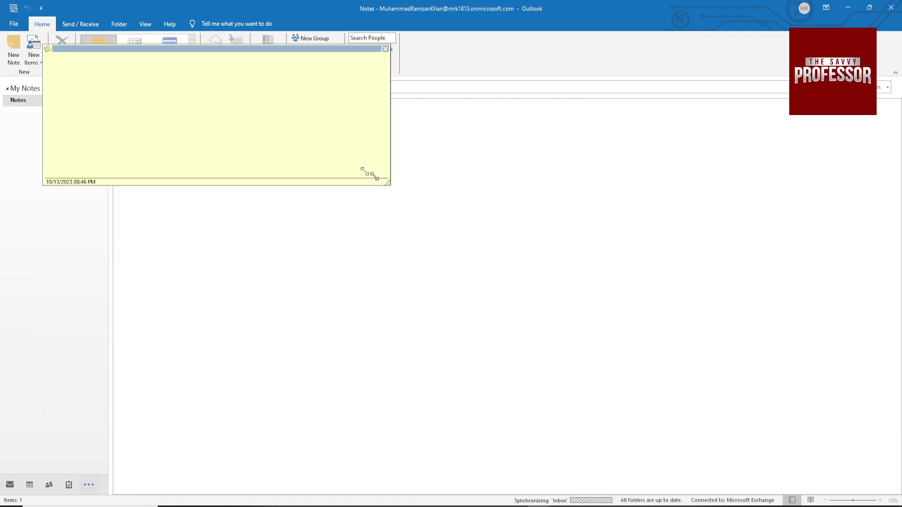
{"action": "left_click", "coordinate": [449, 48]}
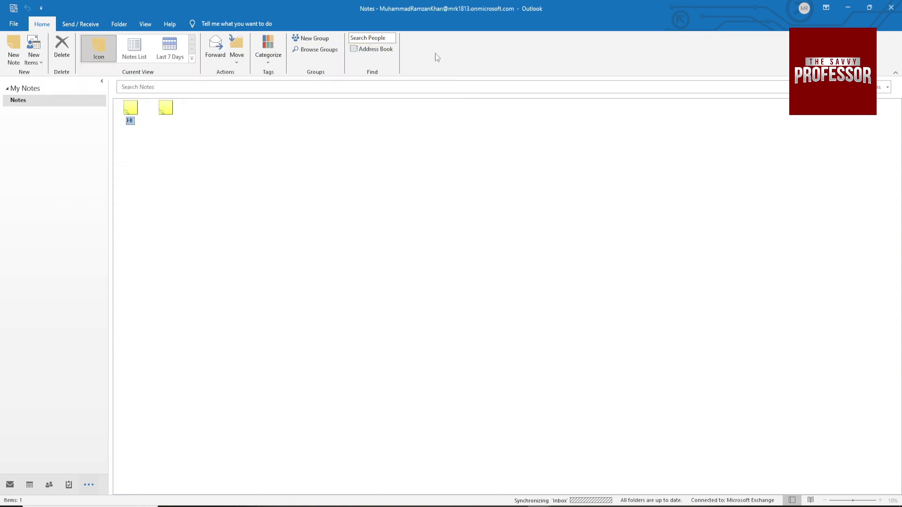
{"action": "double_click", "coordinate": [129, 112]}
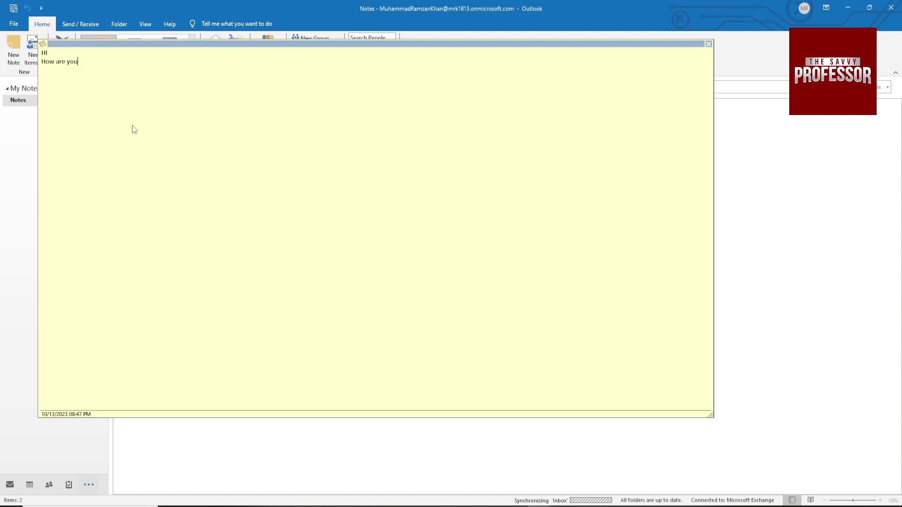
{"action": "left_click", "coordinate": [707, 45]}
{"action": "double_click", "coordinate": [165, 108]}
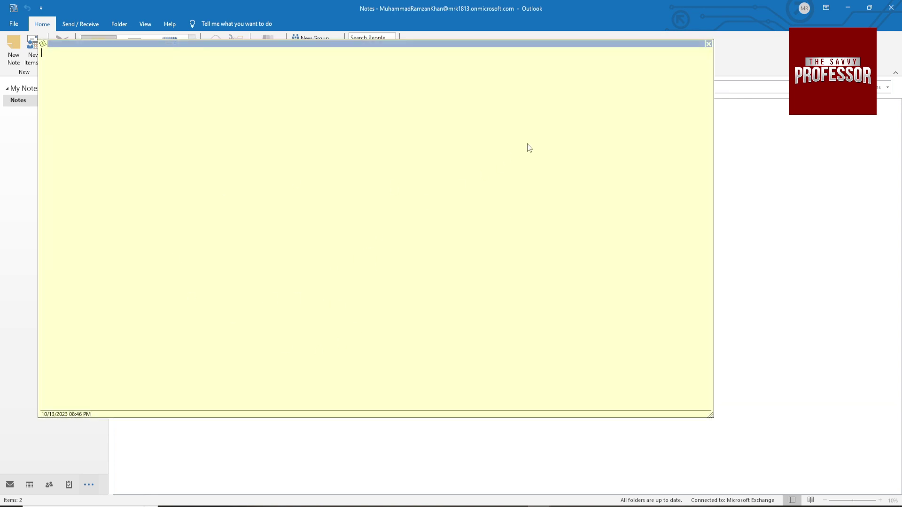
Step: Close the open note and delete each blank note, keeping only the HI note
{"action": "left_click", "coordinate": [707, 44]}
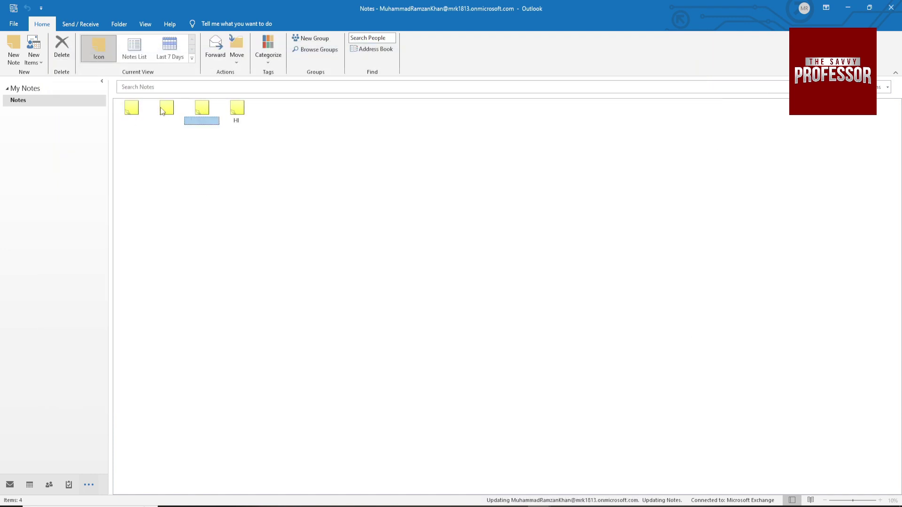
{"action": "left_click", "coordinate": [61, 49]}
{"action": "left_click", "coordinate": [132, 108]}
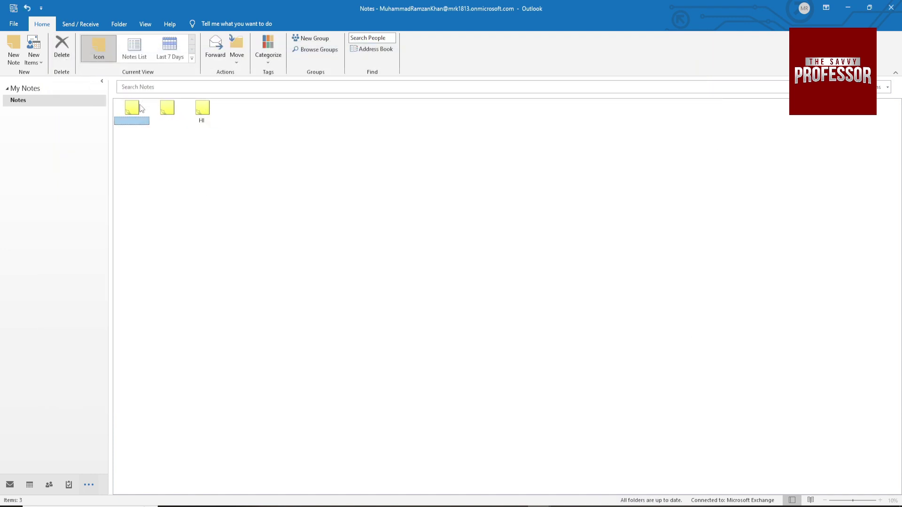
{"action": "key", "text": "Delete"}
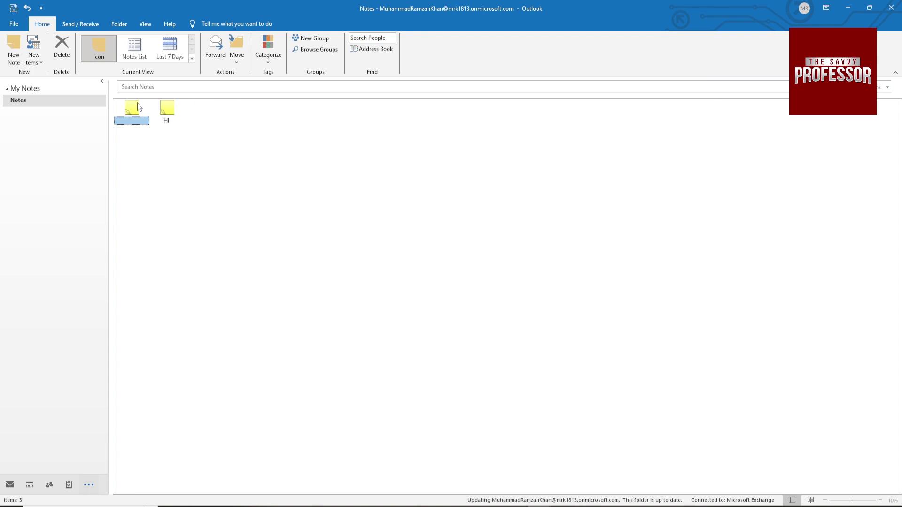
{"action": "key", "text": "Delete"}
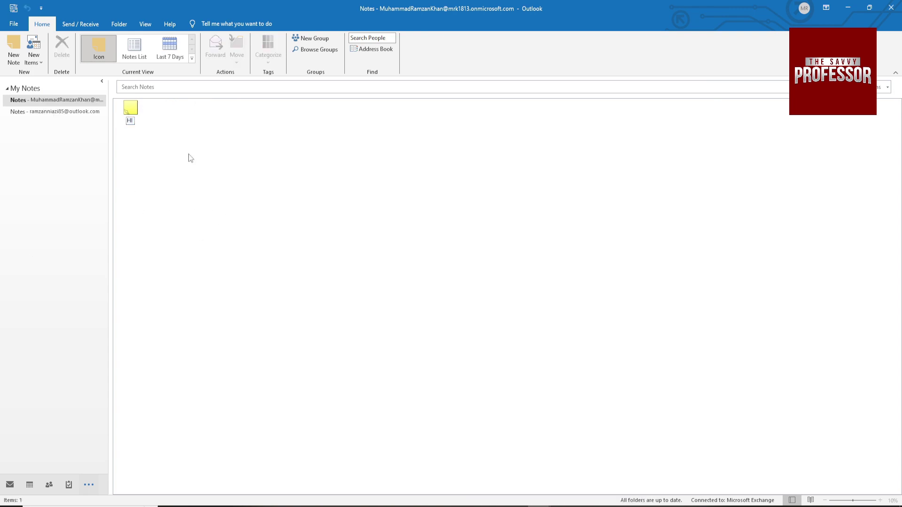